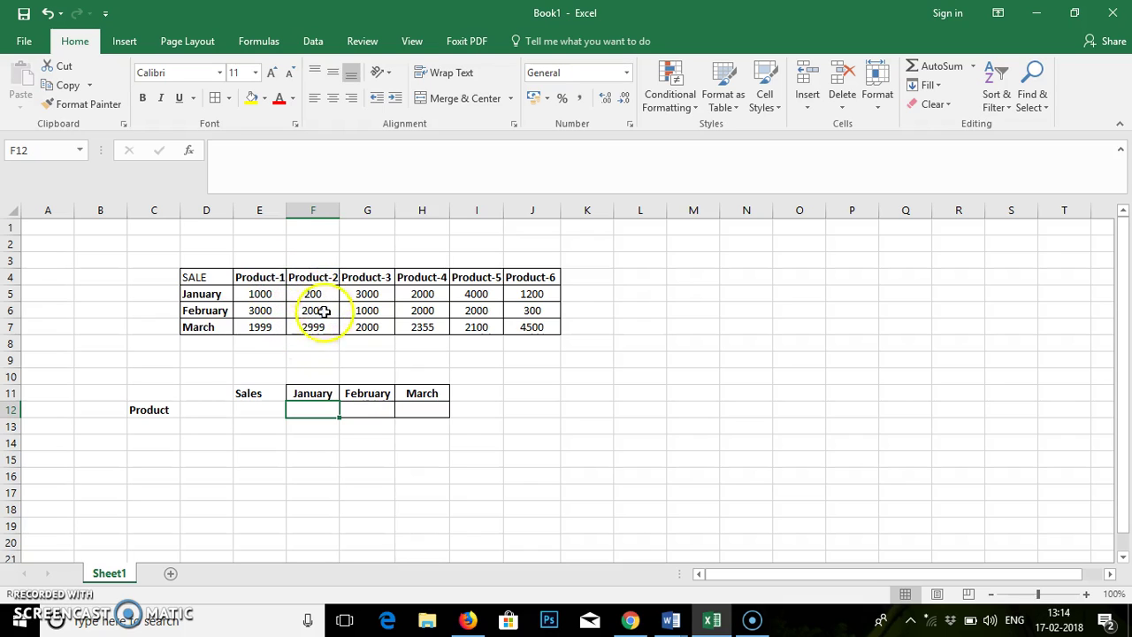
# Step: Start =HLOOKUP(D12,E4:J7, in F12, using D12 as lookup value and E4:J7 as table
pyautogui.click(316, 412)
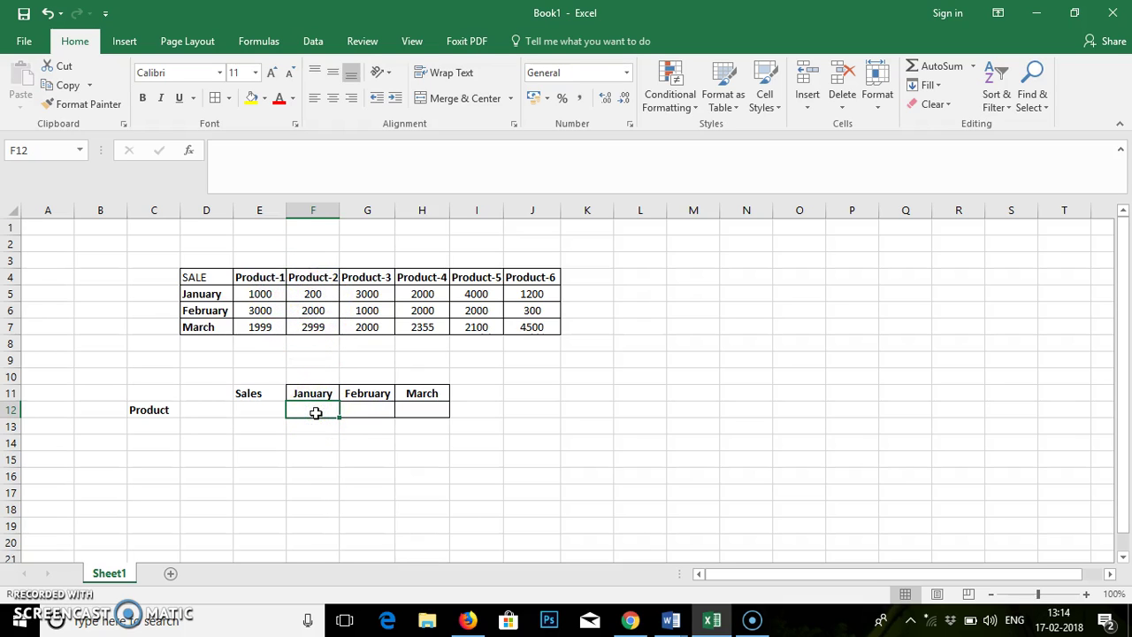
pyautogui.write('=h')
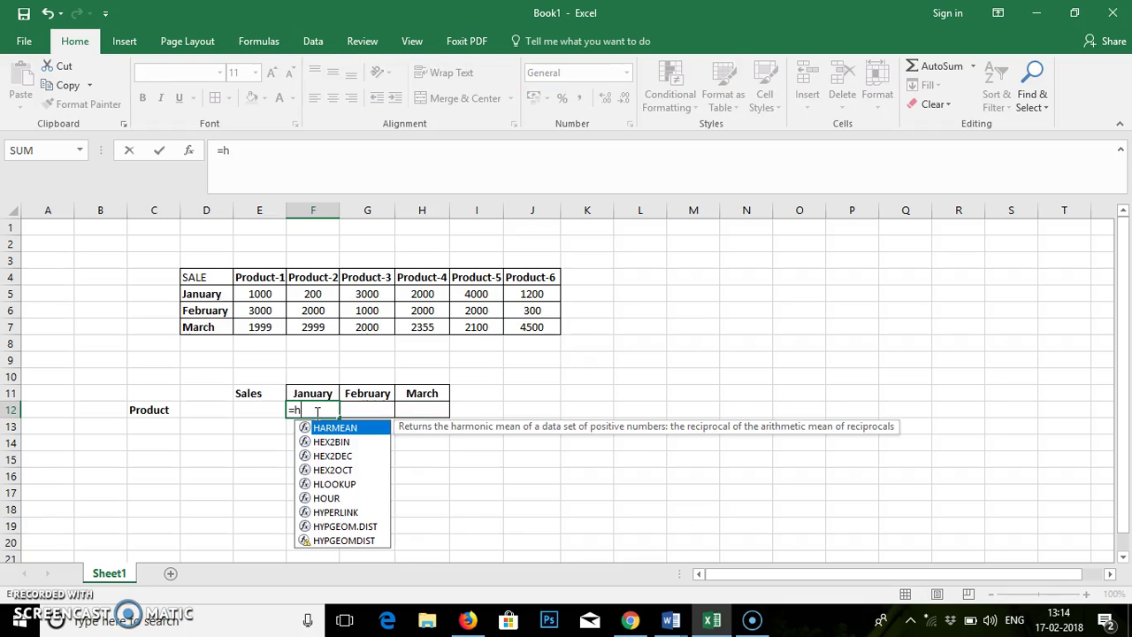
pyautogui.write('l')
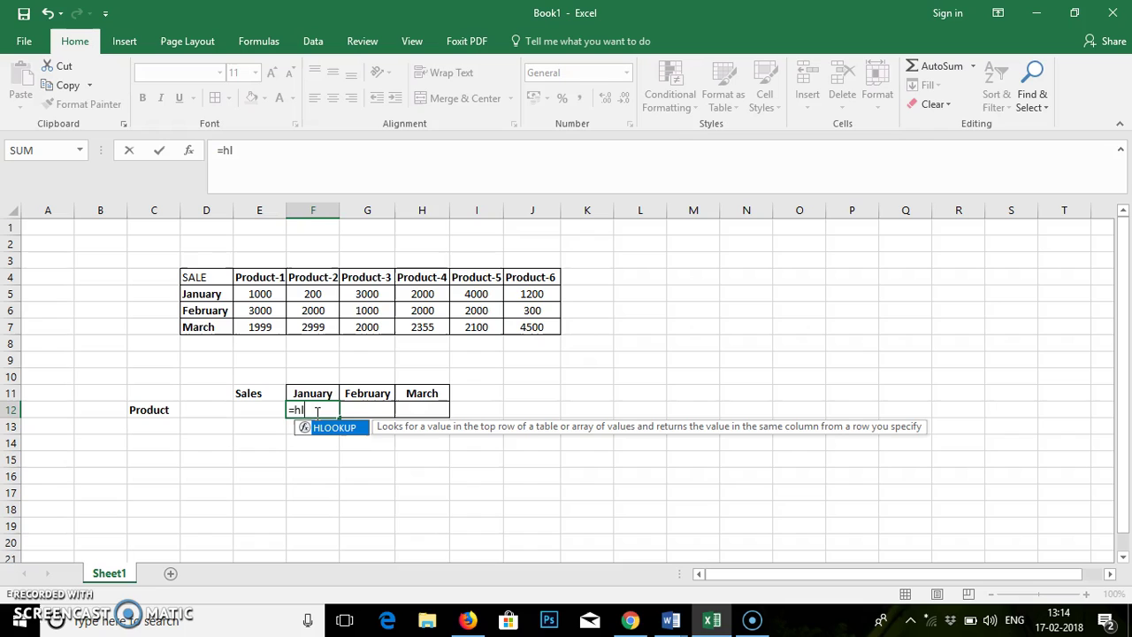
pyautogui.press('Tab')
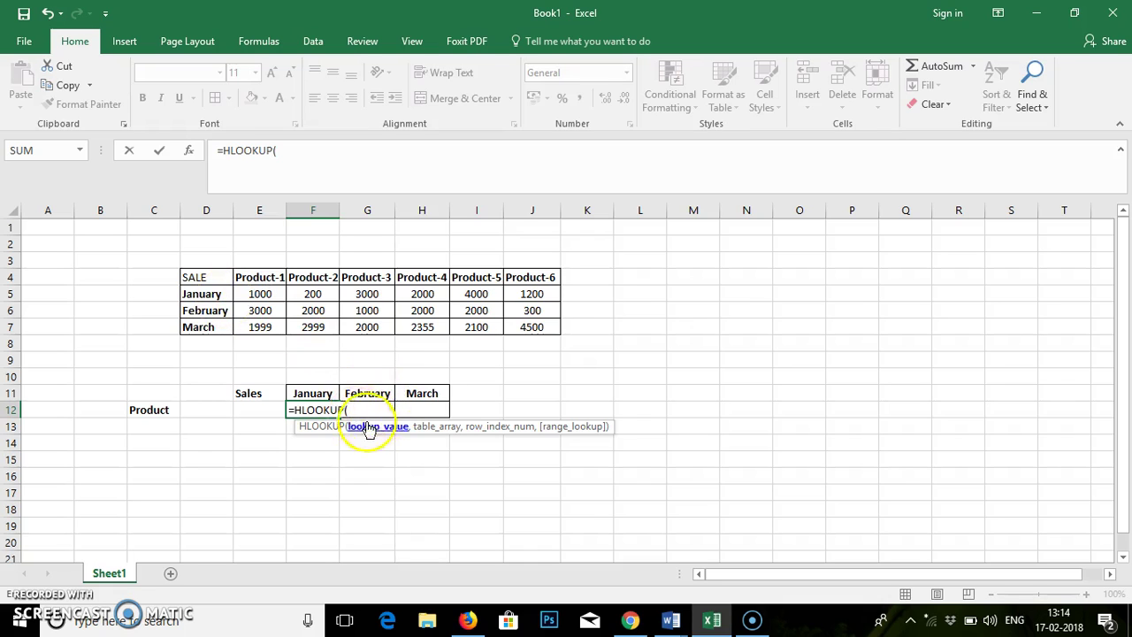
pyautogui.click(203, 410)
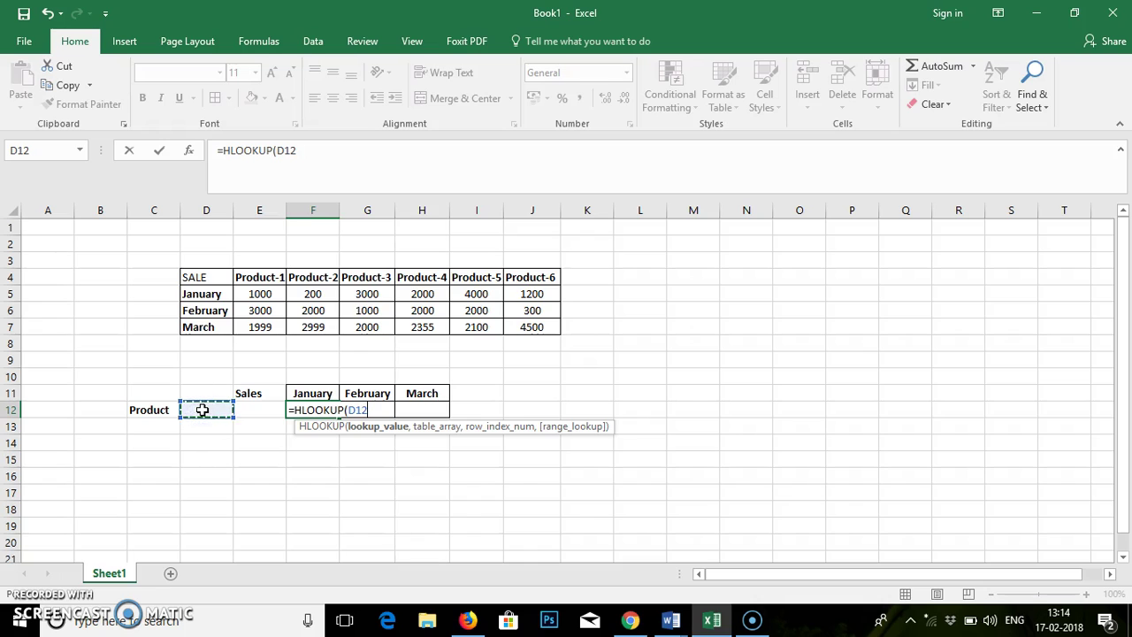
pyautogui.write(',')
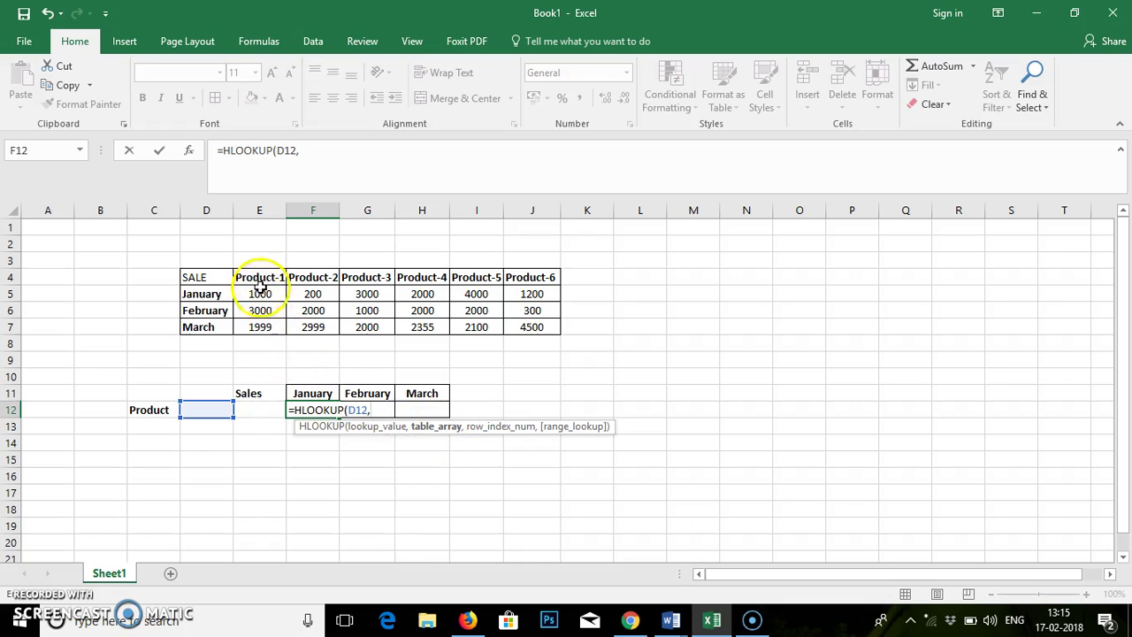
pyautogui.moveTo(258, 279); pyautogui.dragTo(534, 328)
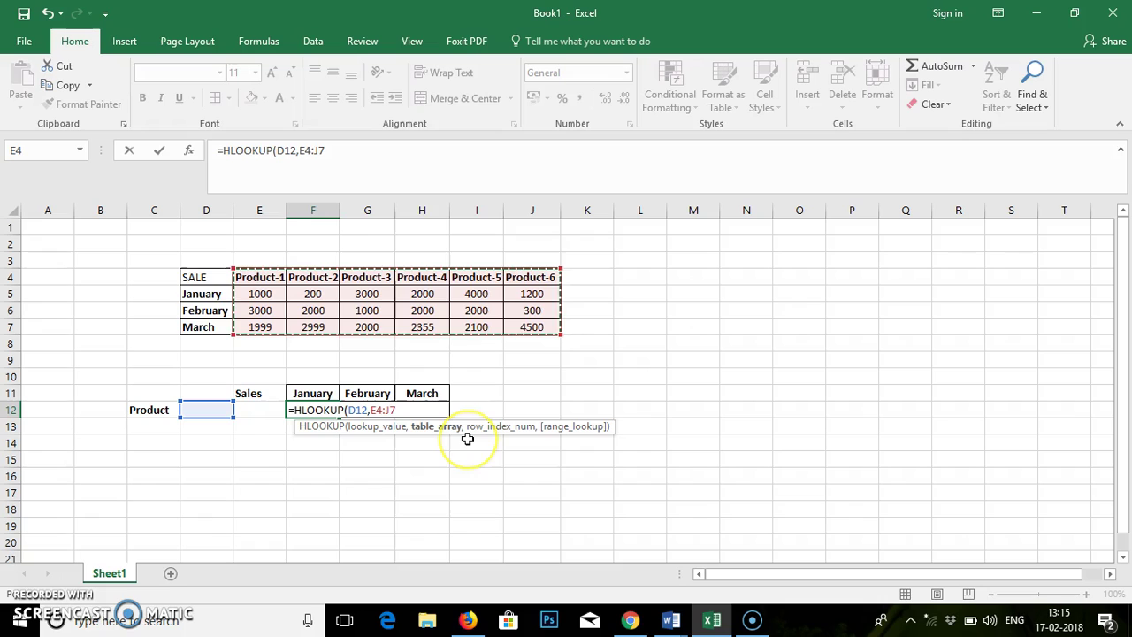
# Step: Complete F12 as =HLOOKUP(D12,E4:J7,2,false), which shows #N/A while D12 is empty
pyautogui.write(',2')
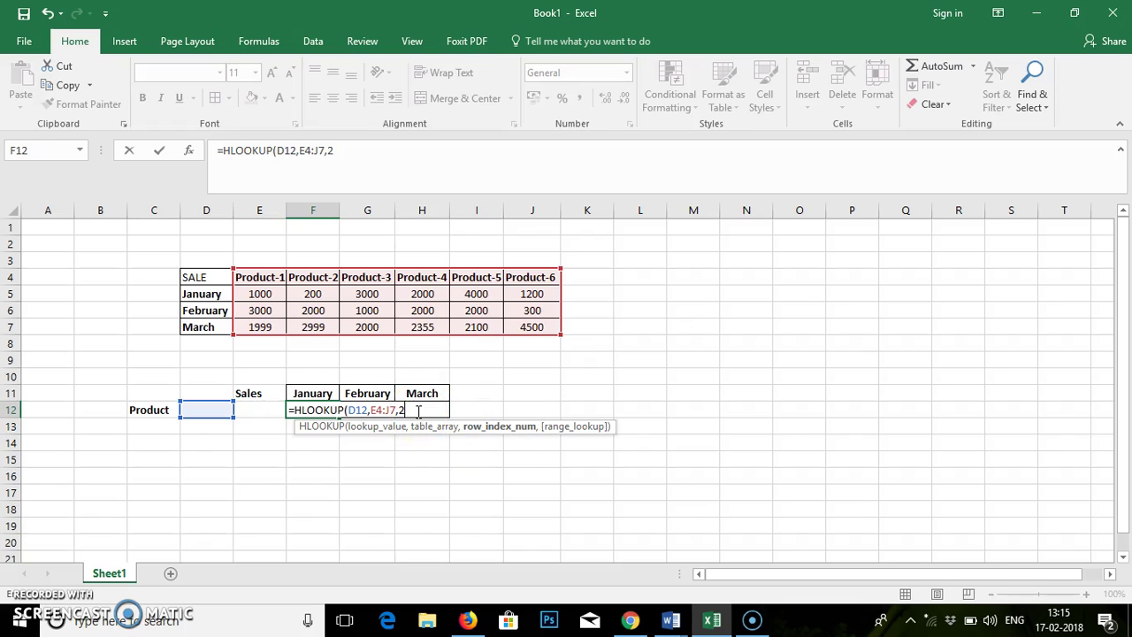
pyautogui.write(',fal')
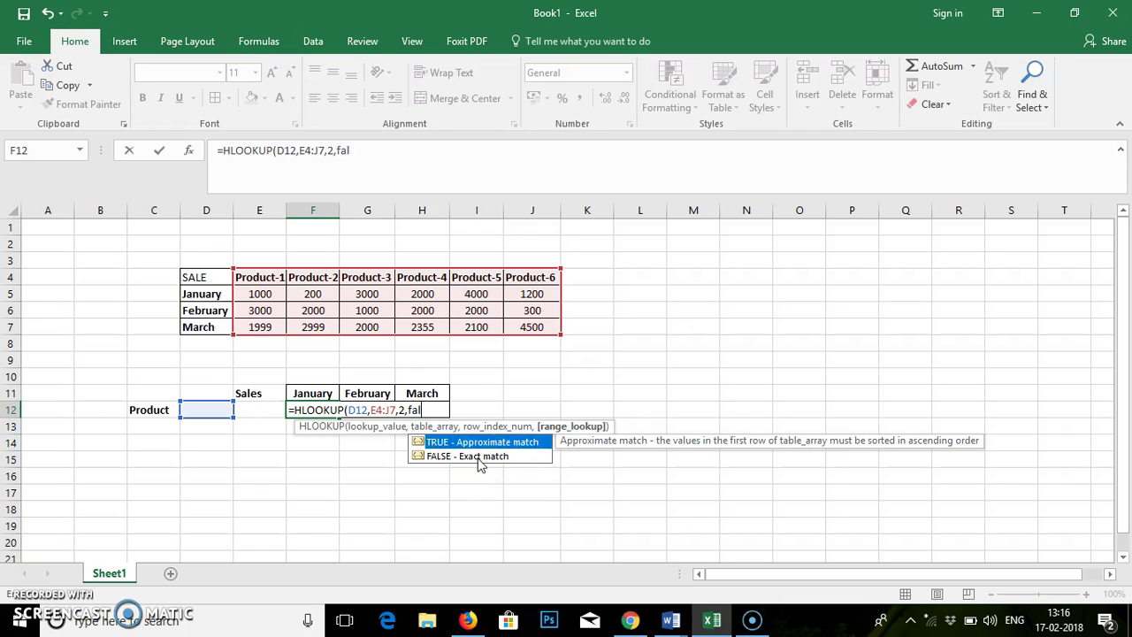
pyautogui.write('se)')
pyautogui.press('Return')
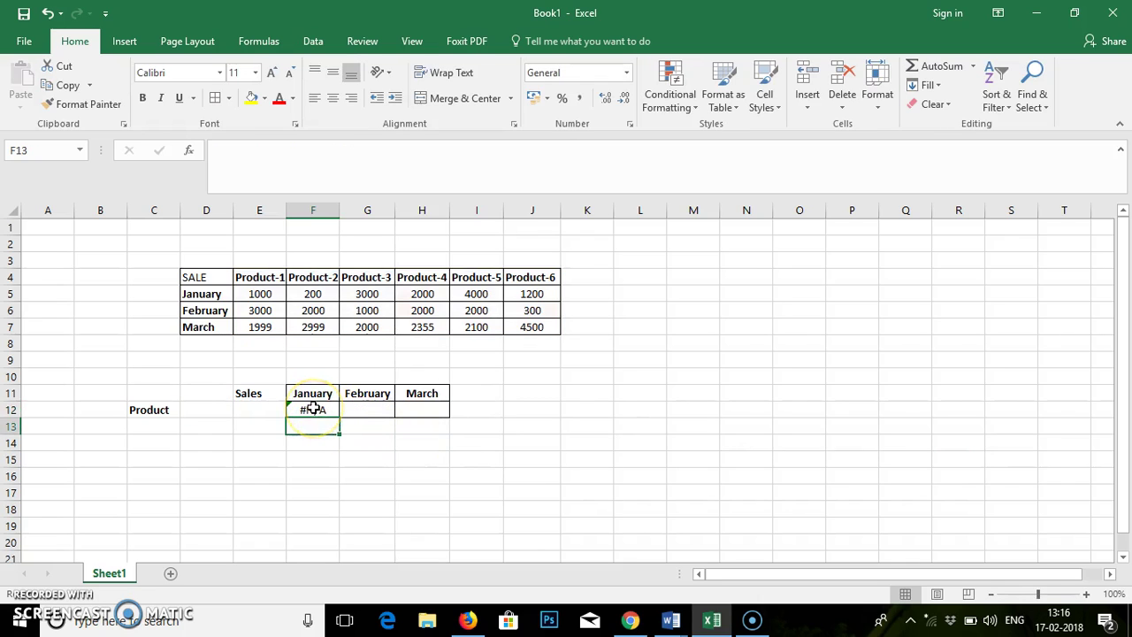
# Step: Type Product-2 into D12 and check that F12 now returns 200
pyautogui.click(198, 408)
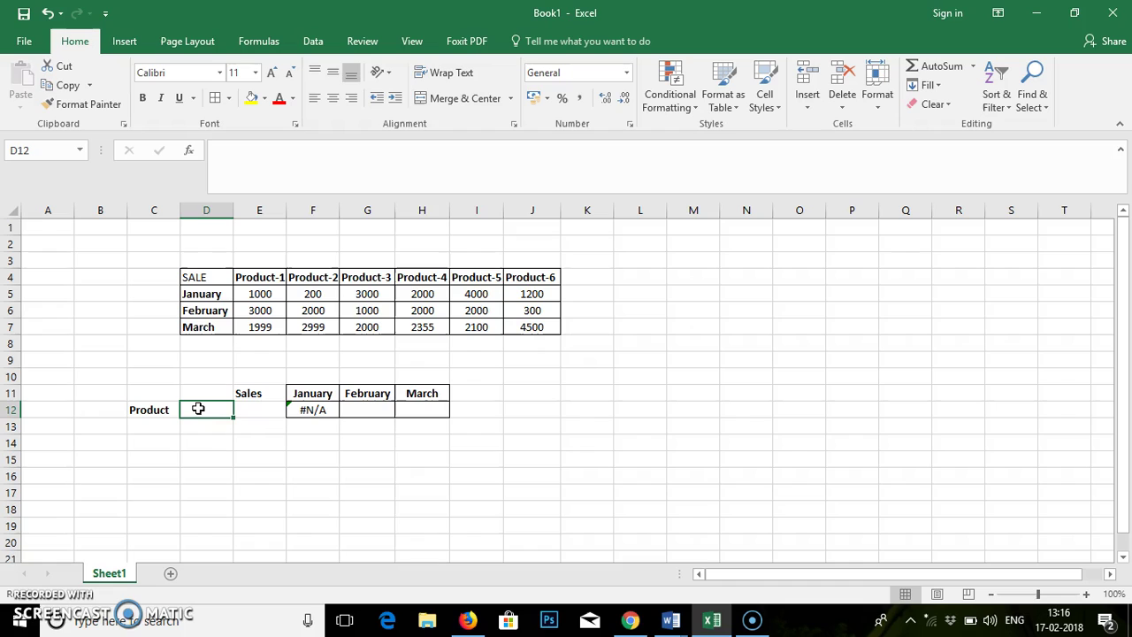
pyautogui.write('Pro')
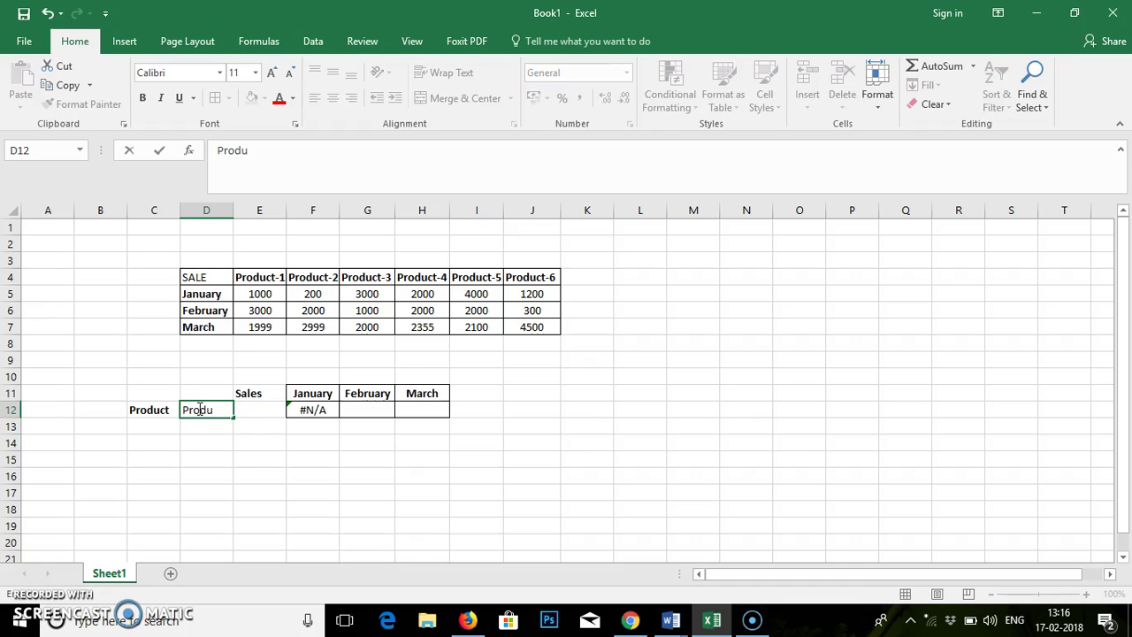
pyautogui.write('d')
pyautogui.press('BackSpace')
pyautogui.write('duct-2')
pyautogui.press('Return')
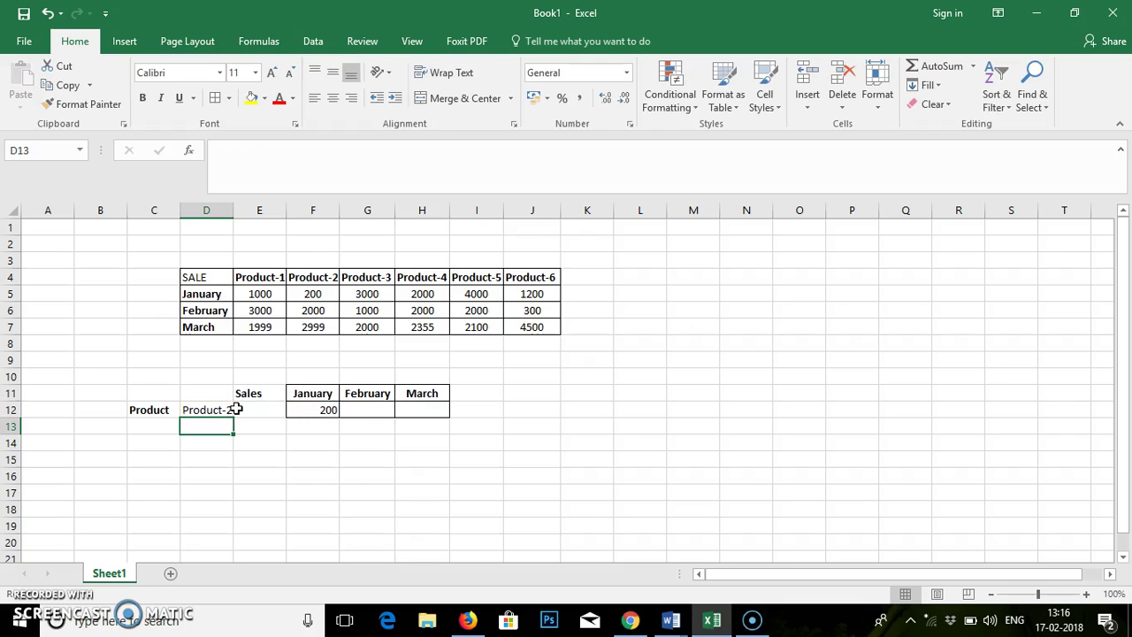
pyautogui.click(313, 410)
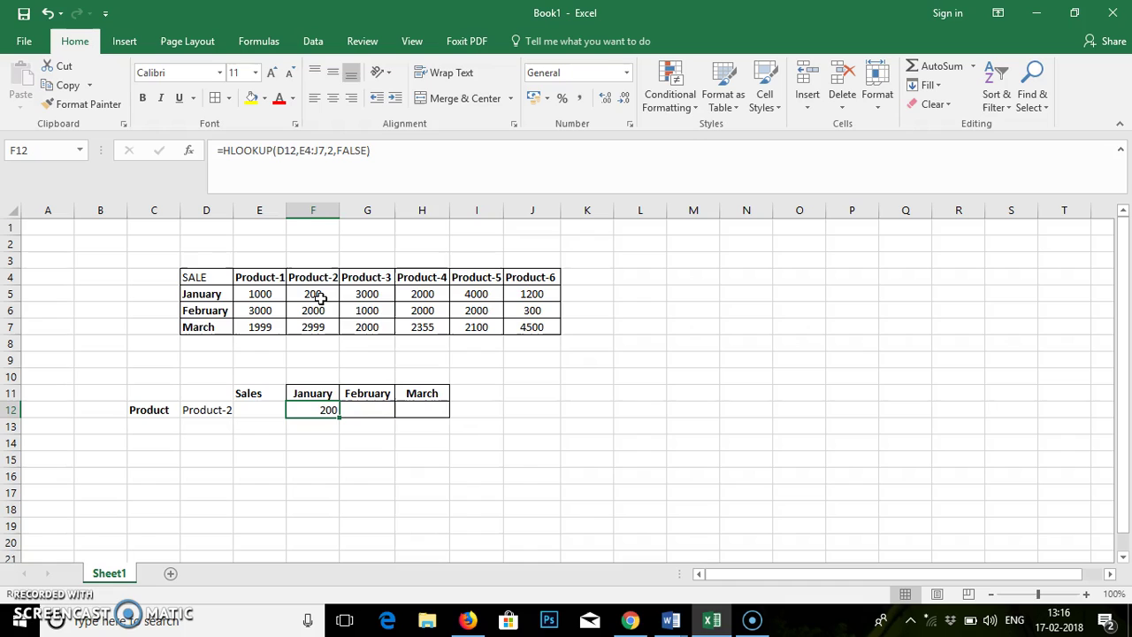
# Step: Enter =HLOOKUP(D12,E4:J7,3,false) in G12, returning February sales of 2000
pyautogui.click(368, 411)
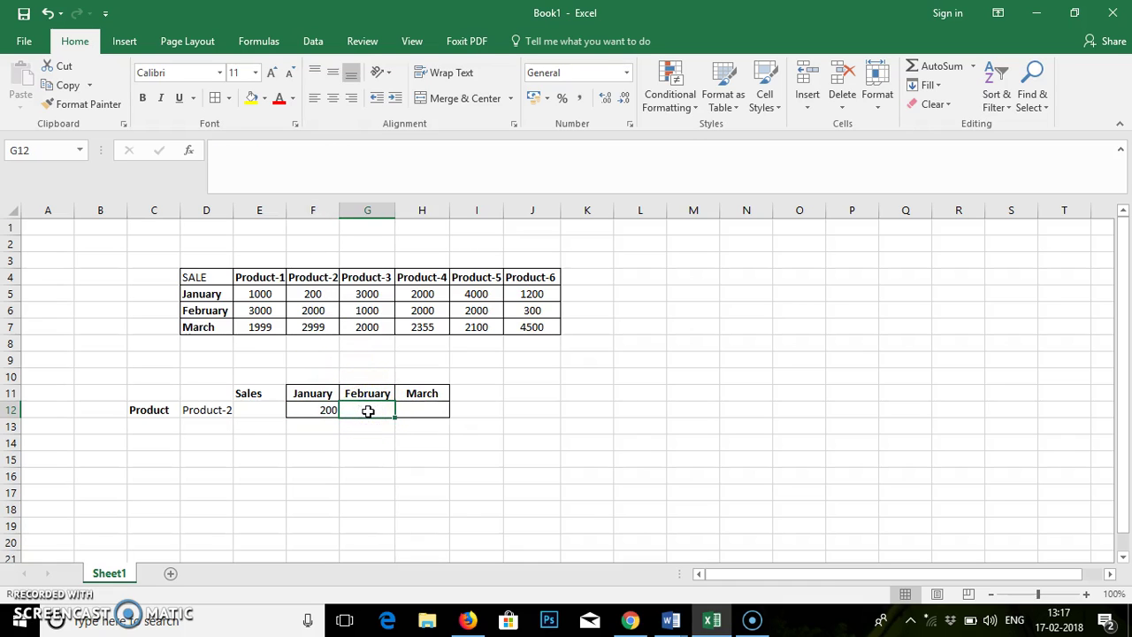
pyautogui.write('=')
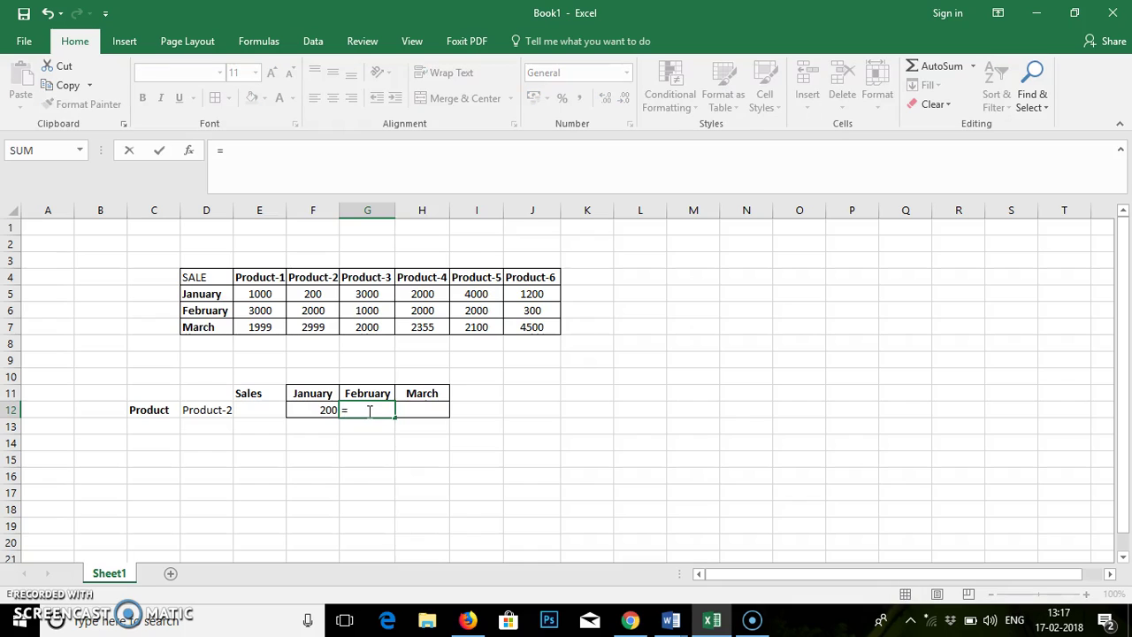
pyautogui.write('hlo')
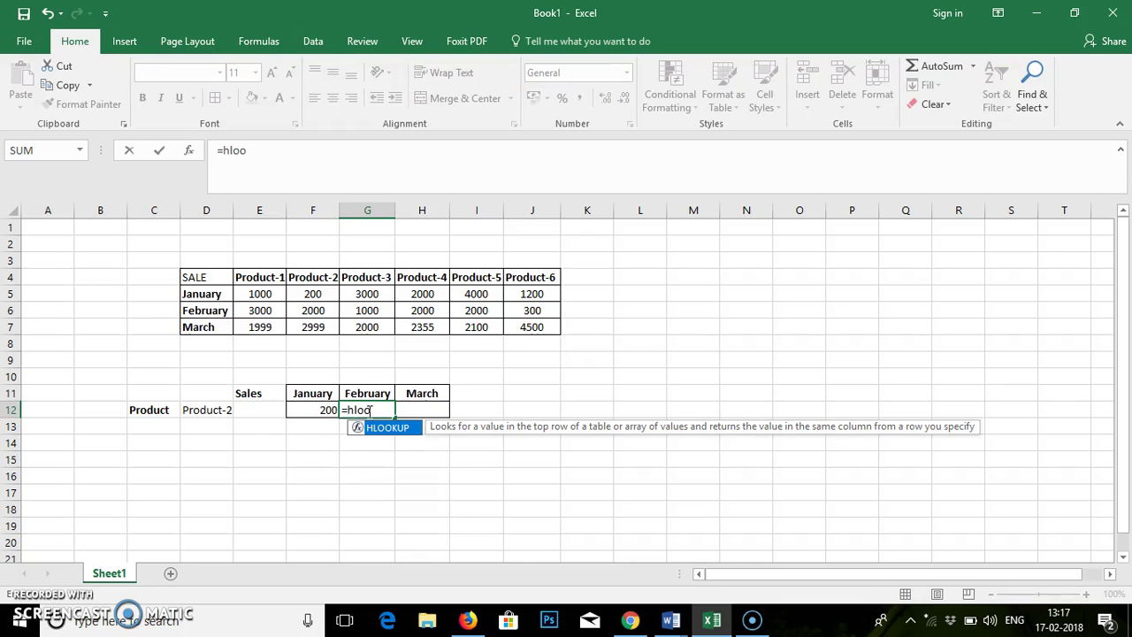
pyautogui.write('o')
pyautogui.press('Tab')
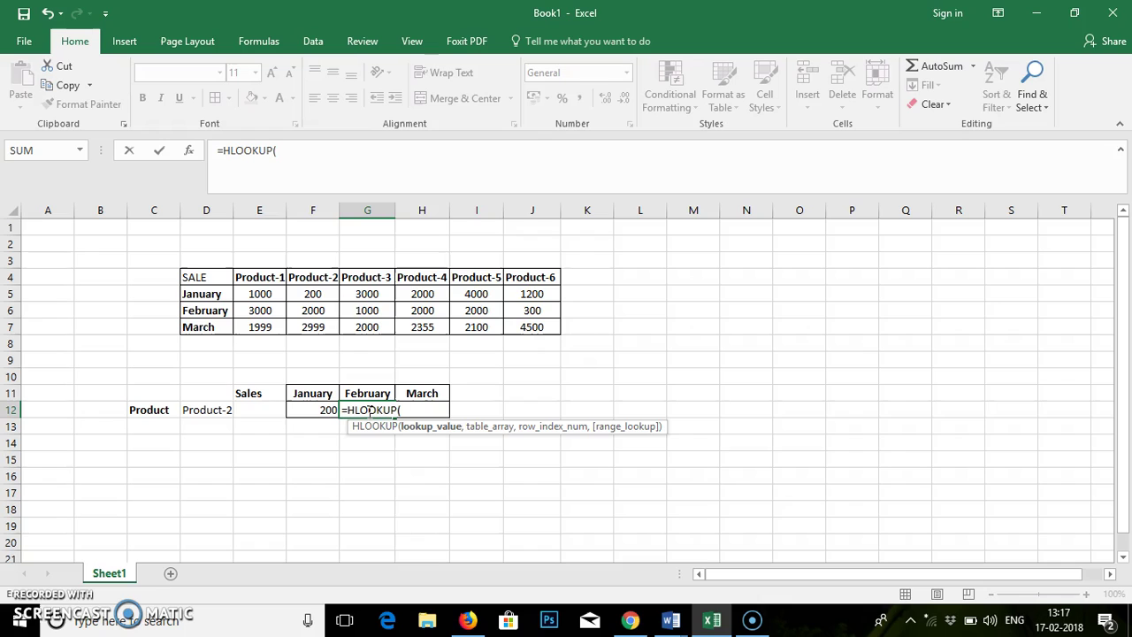
pyautogui.click(200, 410)
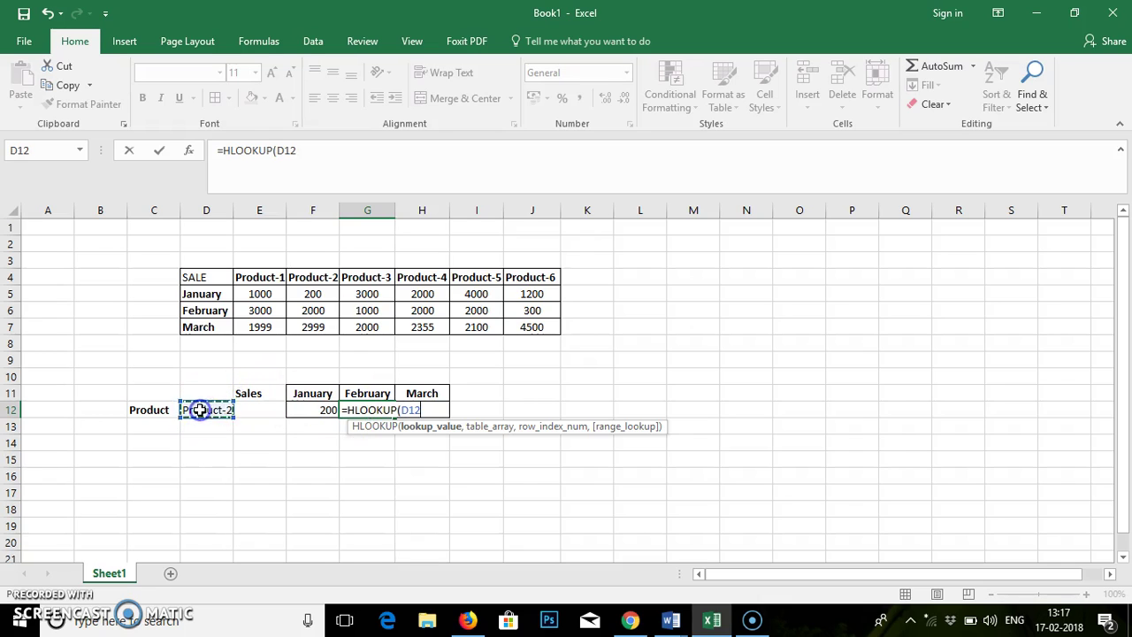
pyautogui.write(',')
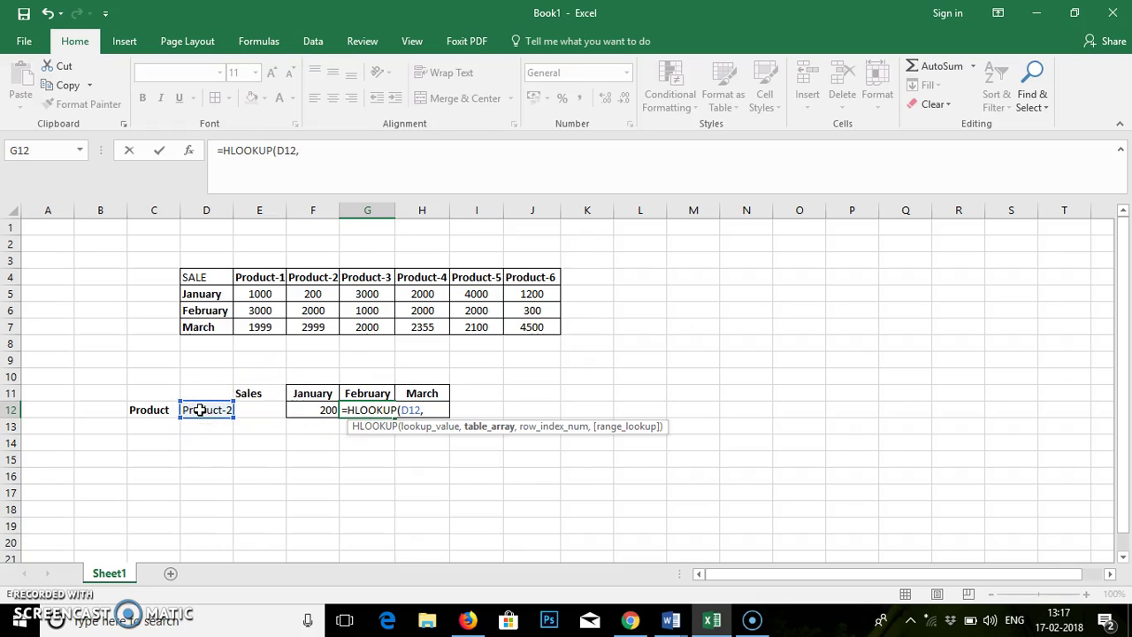
pyautogui.moveTo(255, 276); pyautogui.dragTo(548, 329)
pyautogui.write(',')
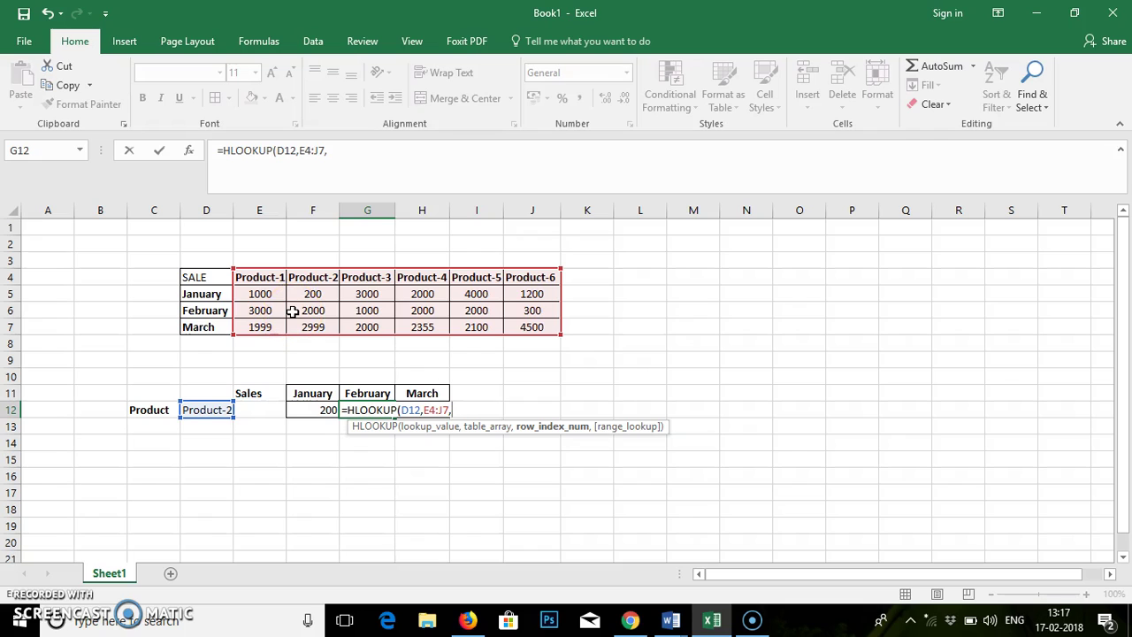
pyautogui.write('3,')
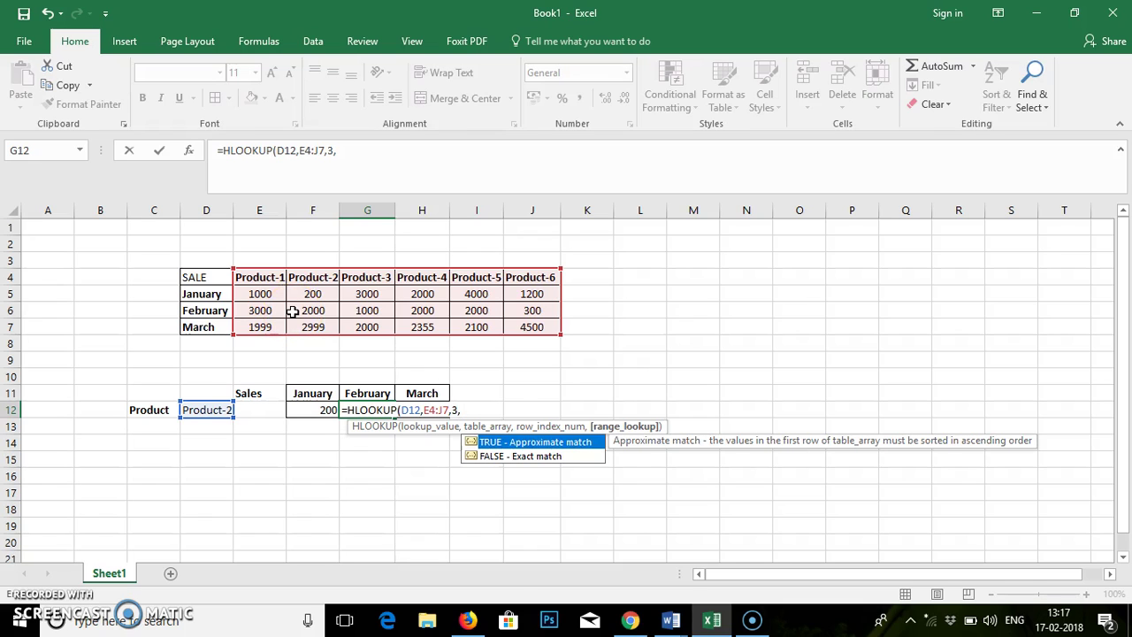
pyautogui.write('false')
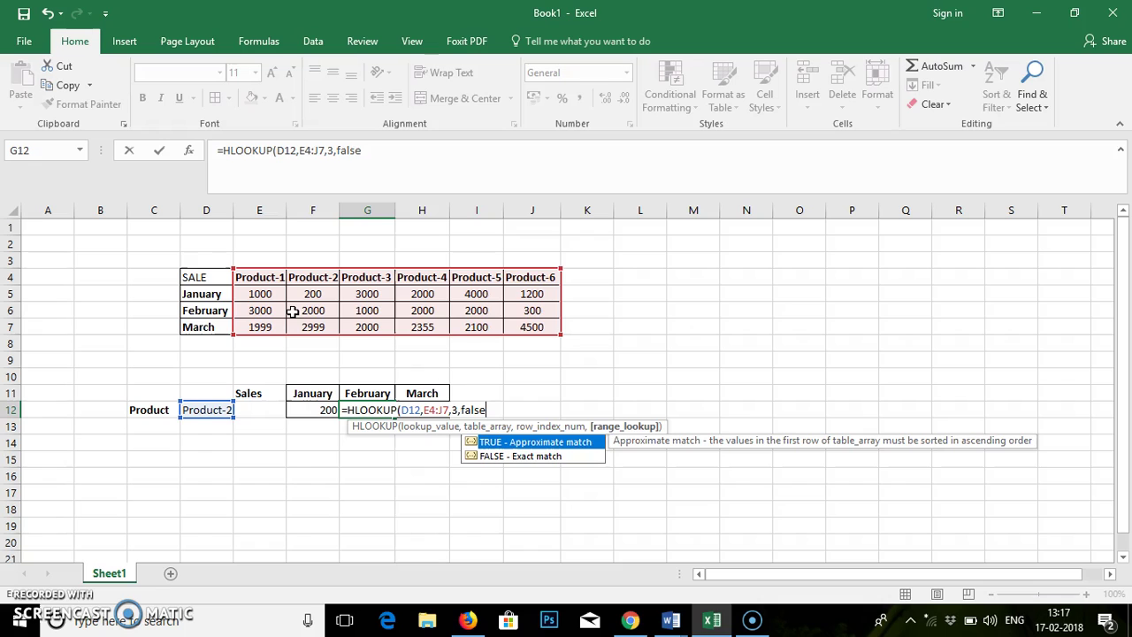
pyautogui.write(')')
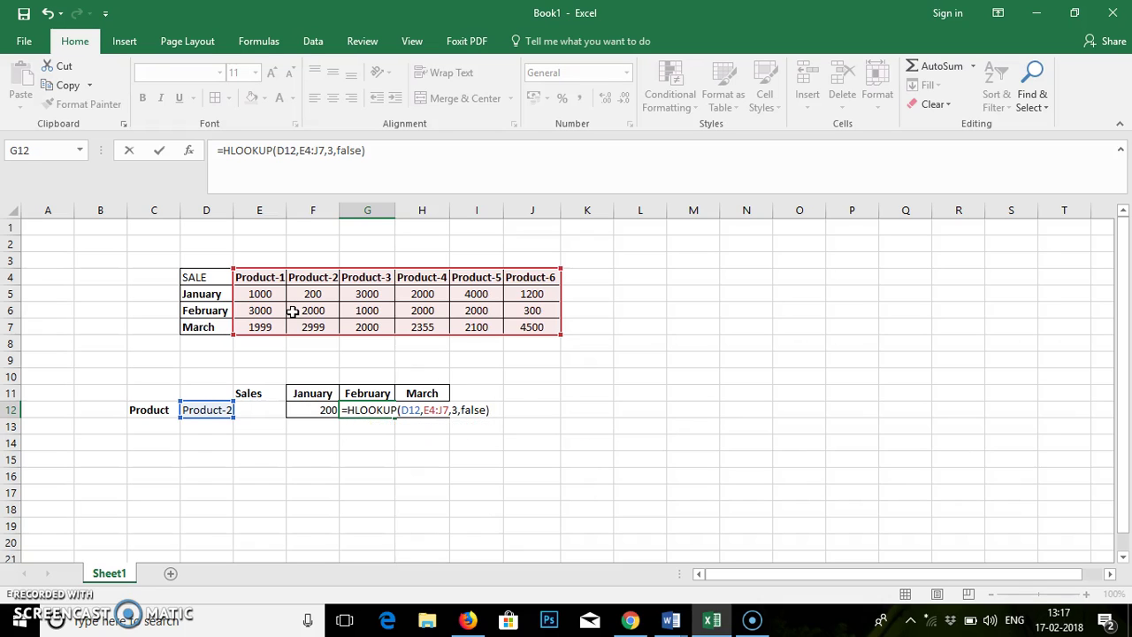
pyautogui.press('Return')
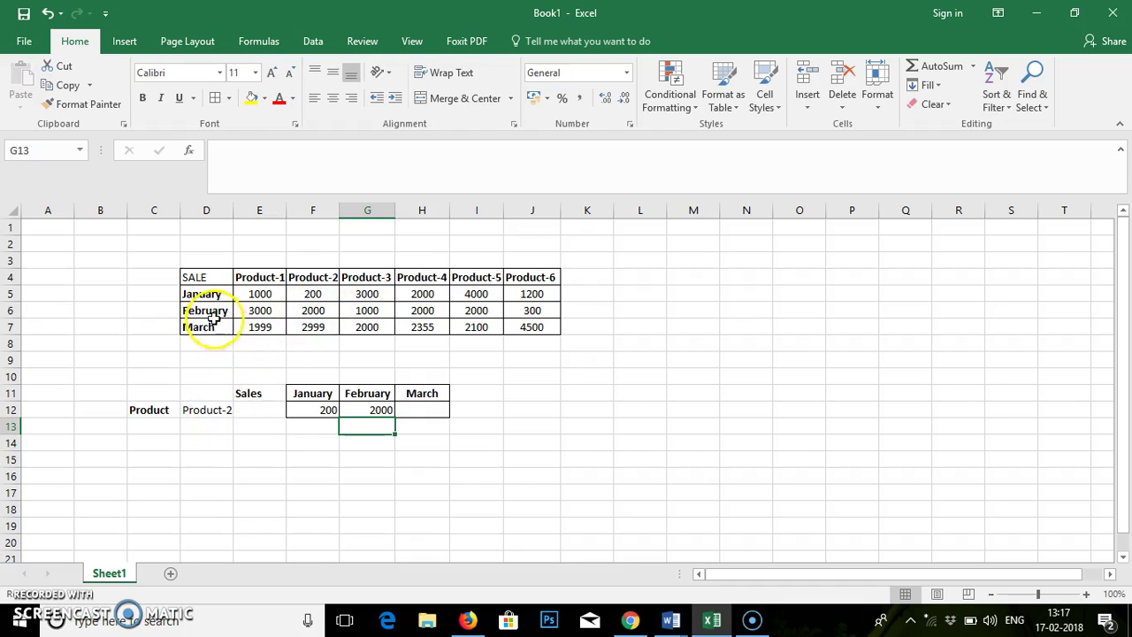
# Step: Enter =HLOOKUP(D12,E4:J7,4,false) in H12, returning March sales of 2999
pyautogui.click(425, 409)
pyautogui.write('=')
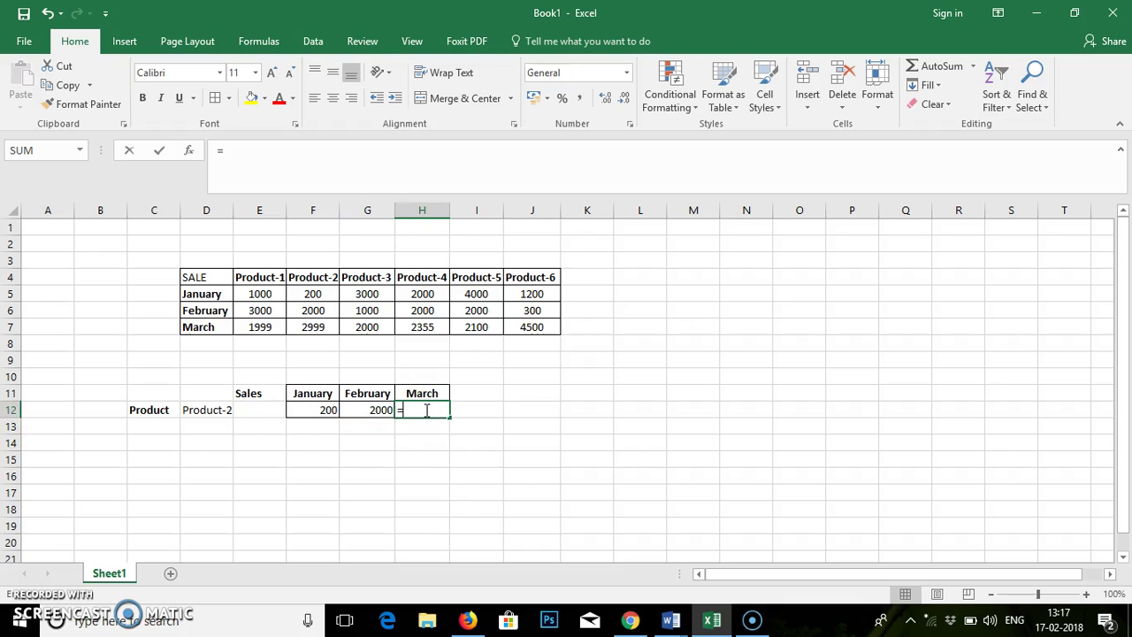
pyautogui.write('h')
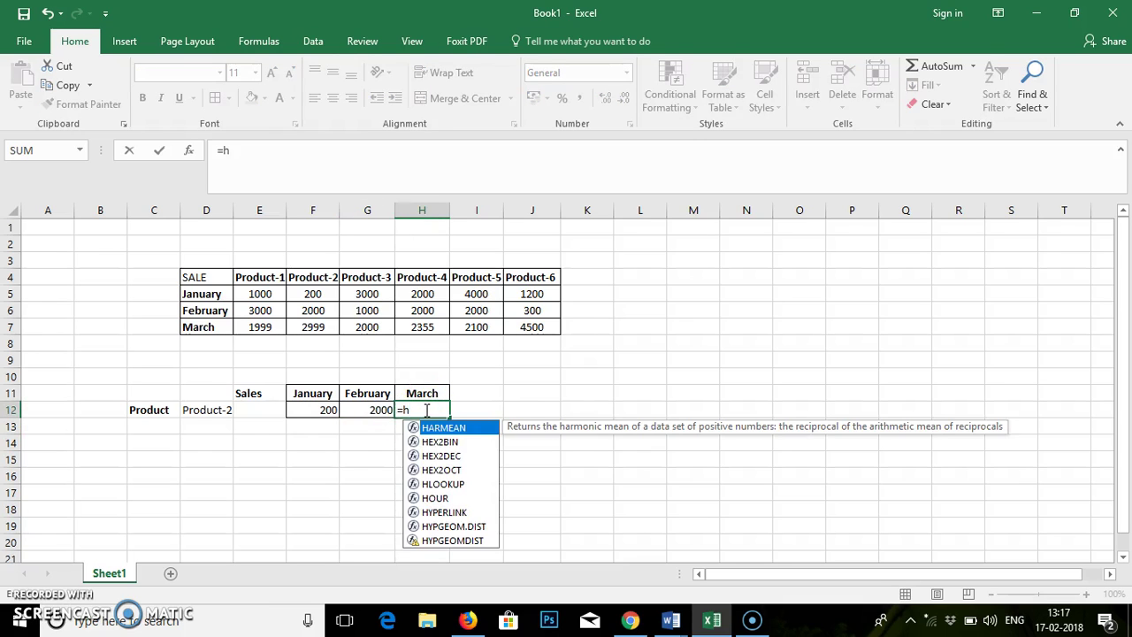
pyautogui.write('lo')
pyautogui.press('Tab')
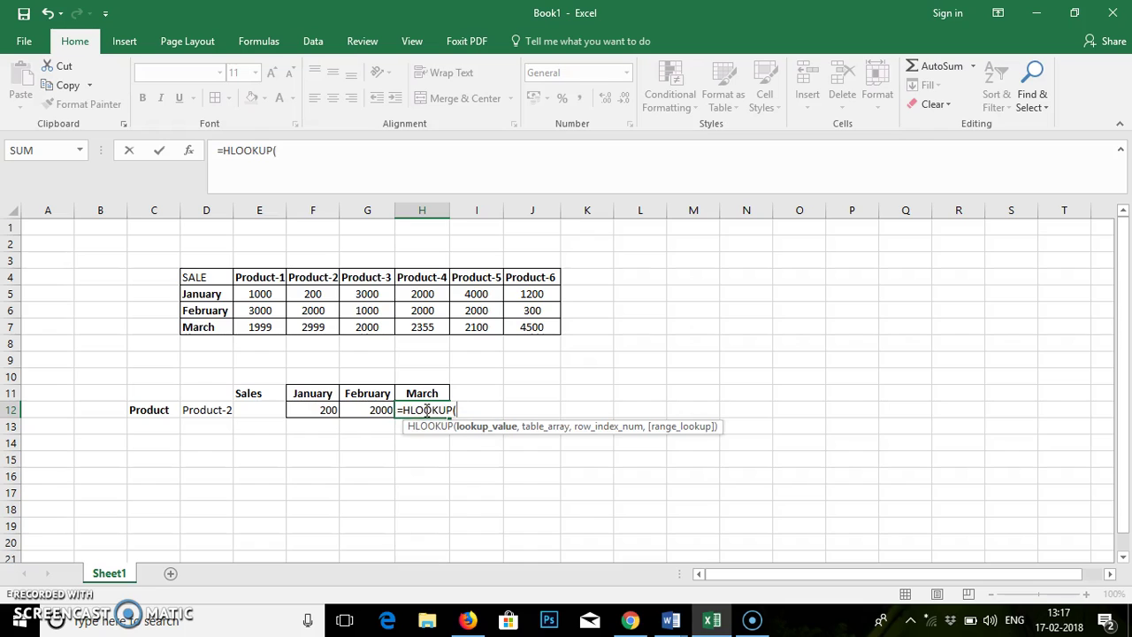
pyautogui.click(208, 410)
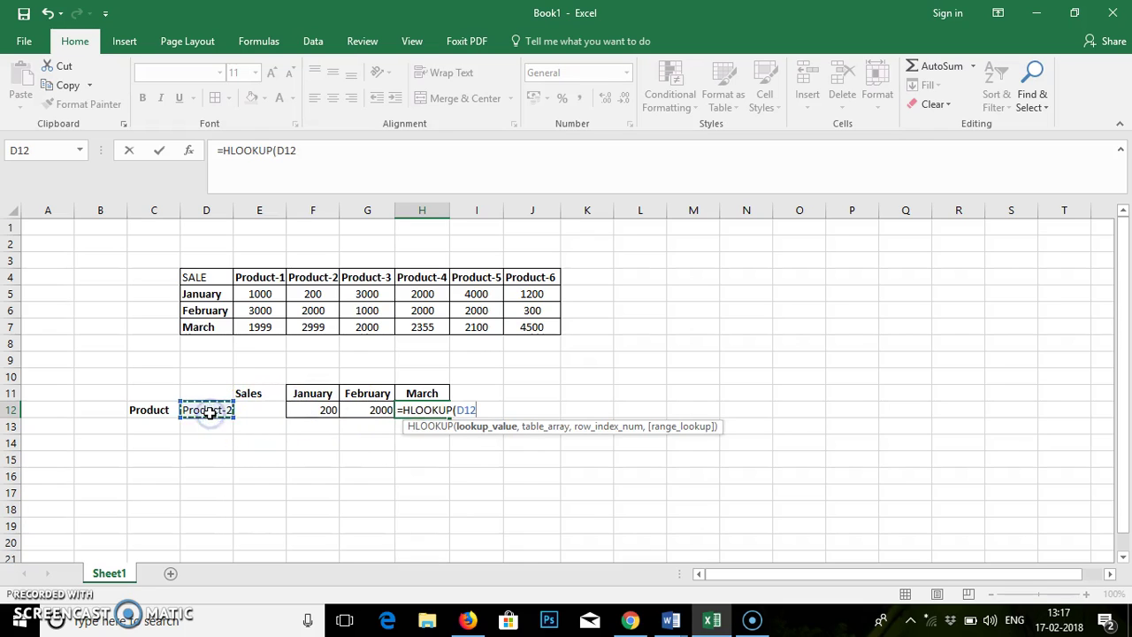
pyautogui.write(',')
pyautogui.moveTo(255, 278); pyautogui.dragTo(543, 324)
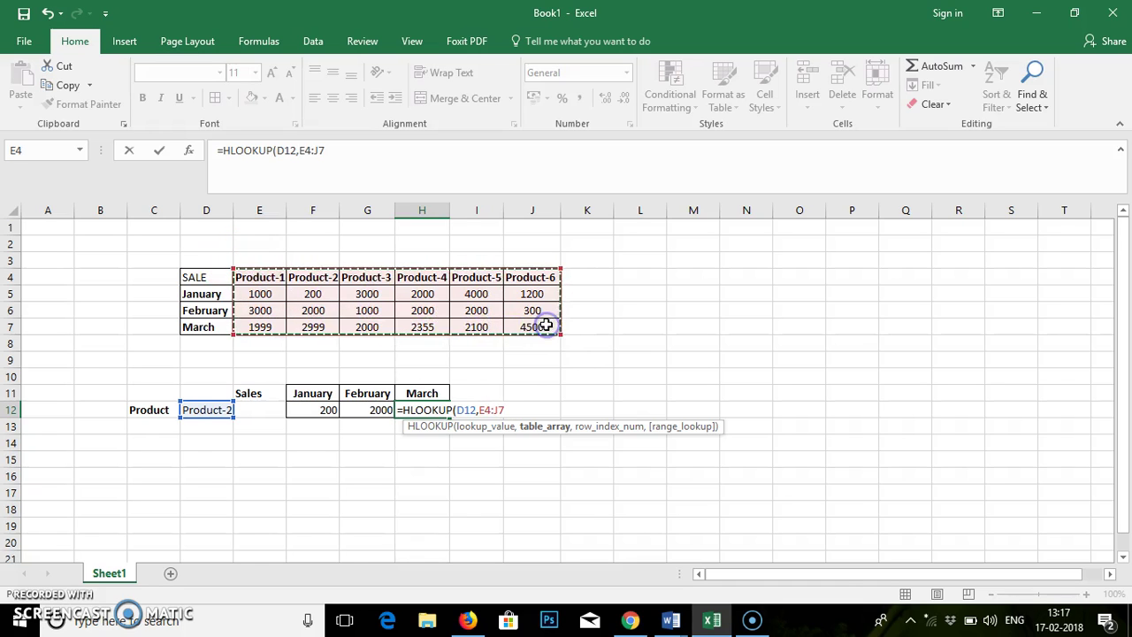
pyautogui.write(',4')
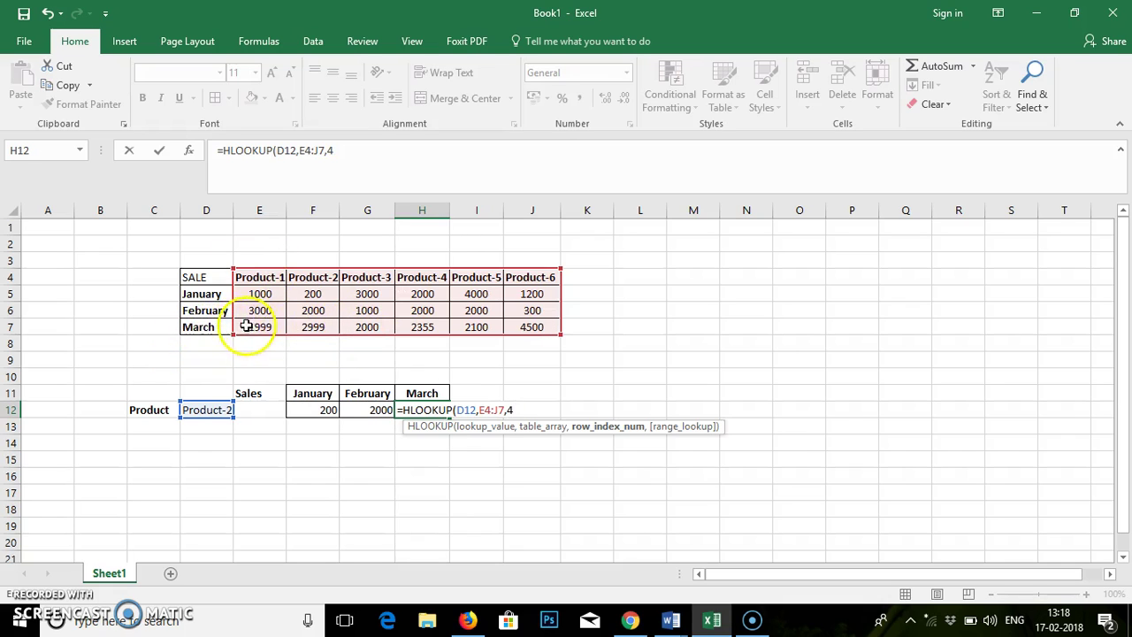
pyautogui.write(',')
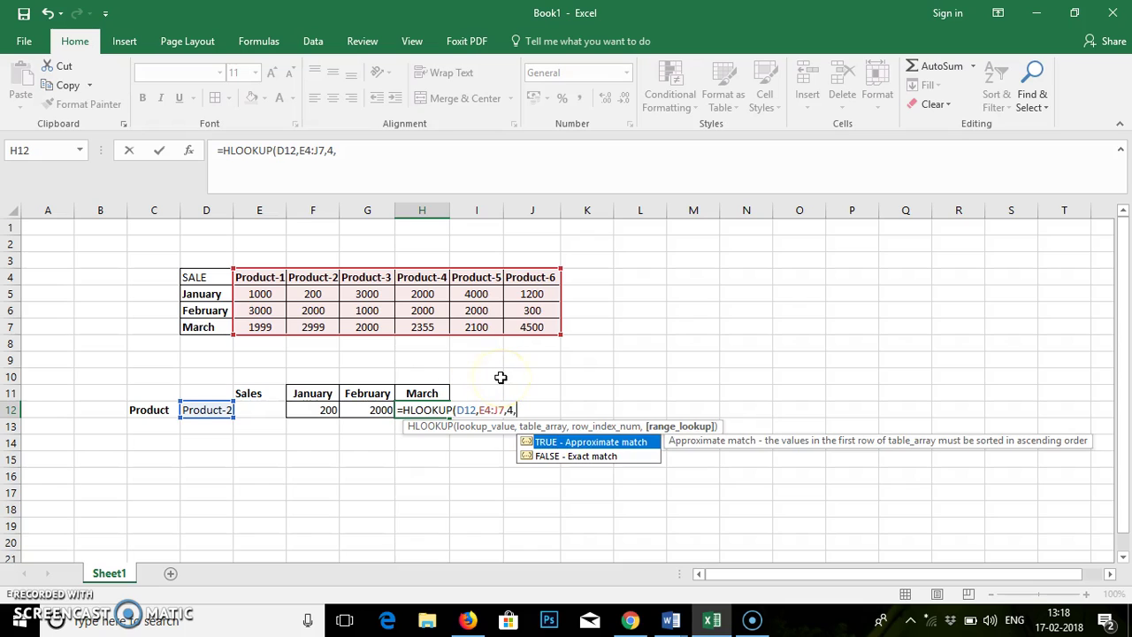
pyautogui.write('false)')
pyautogui.press('Return')
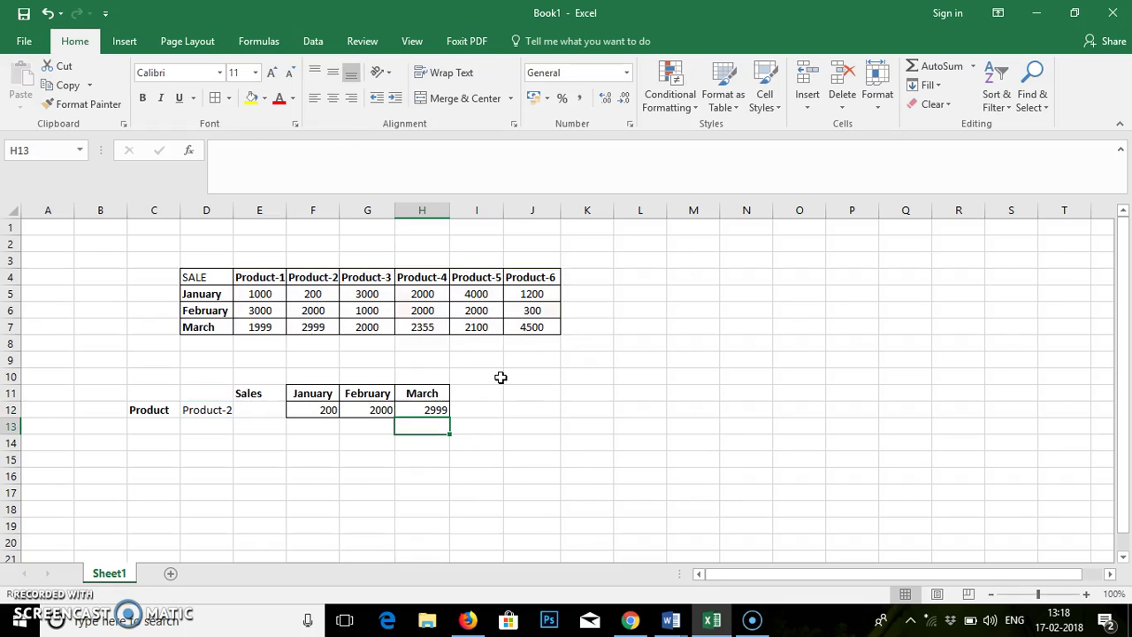
# Step: Replace D12 with Product-5 so F12:H12 show 4000, 2000 and 2100
pyautogui.click(317, 410)
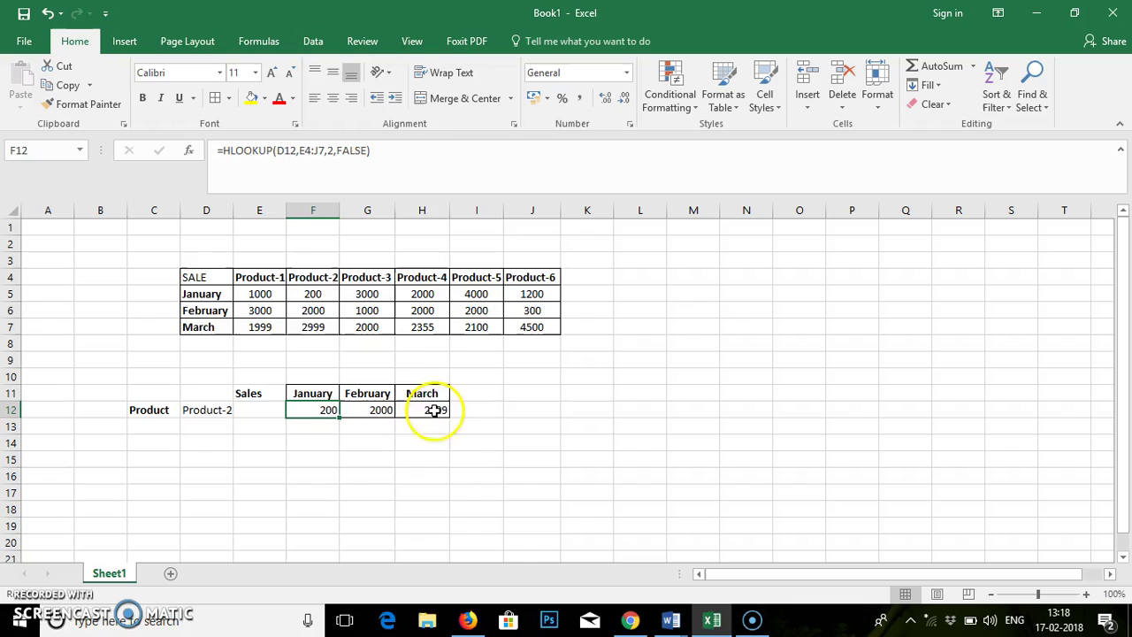
pyautogui.click(217, 410)
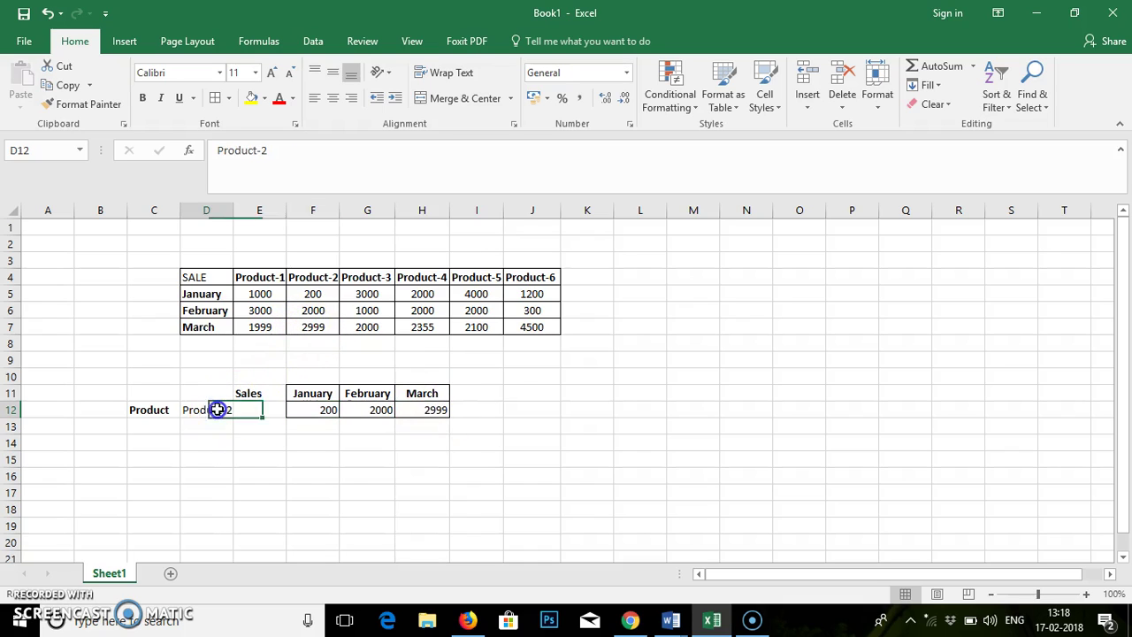
pyautogui.write('Product')
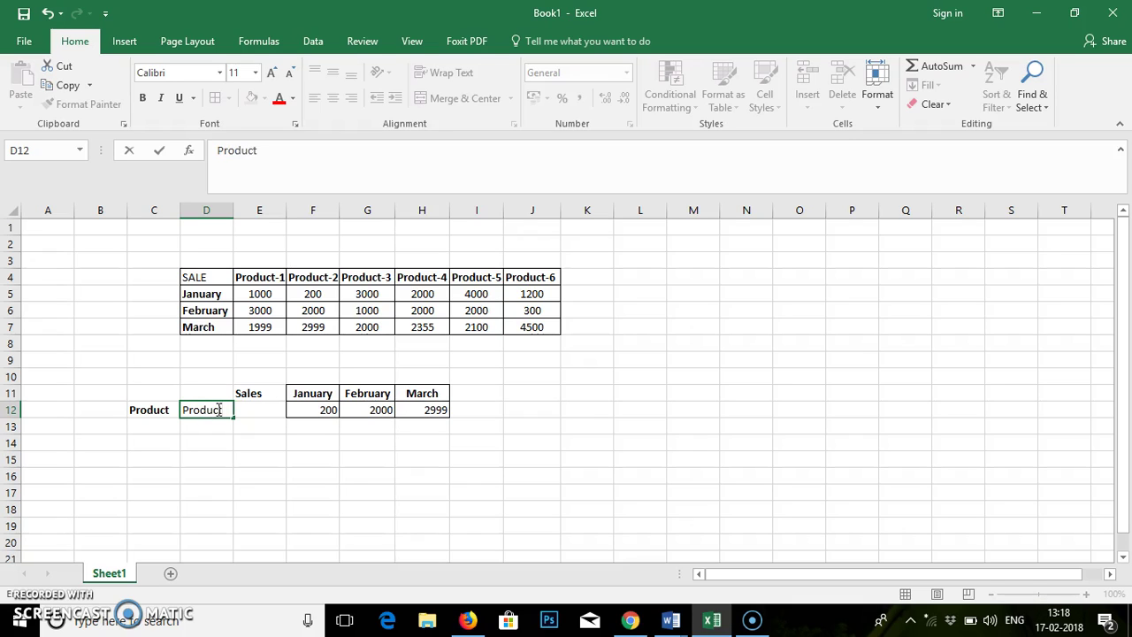
pyautogui.write('-5')
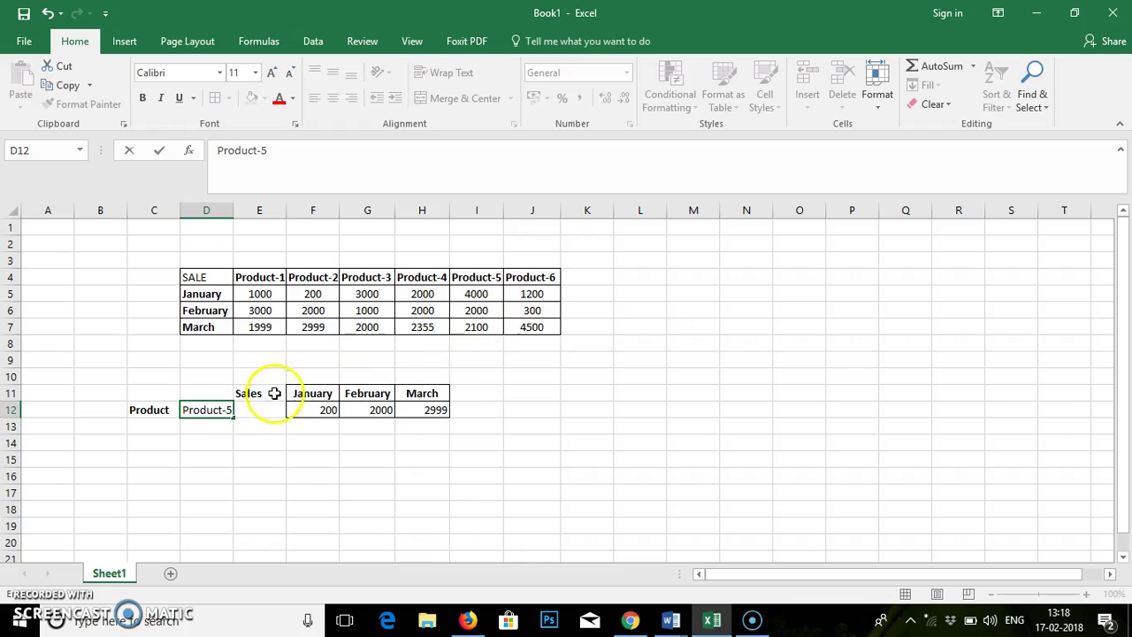
pyautogui.press('Return')
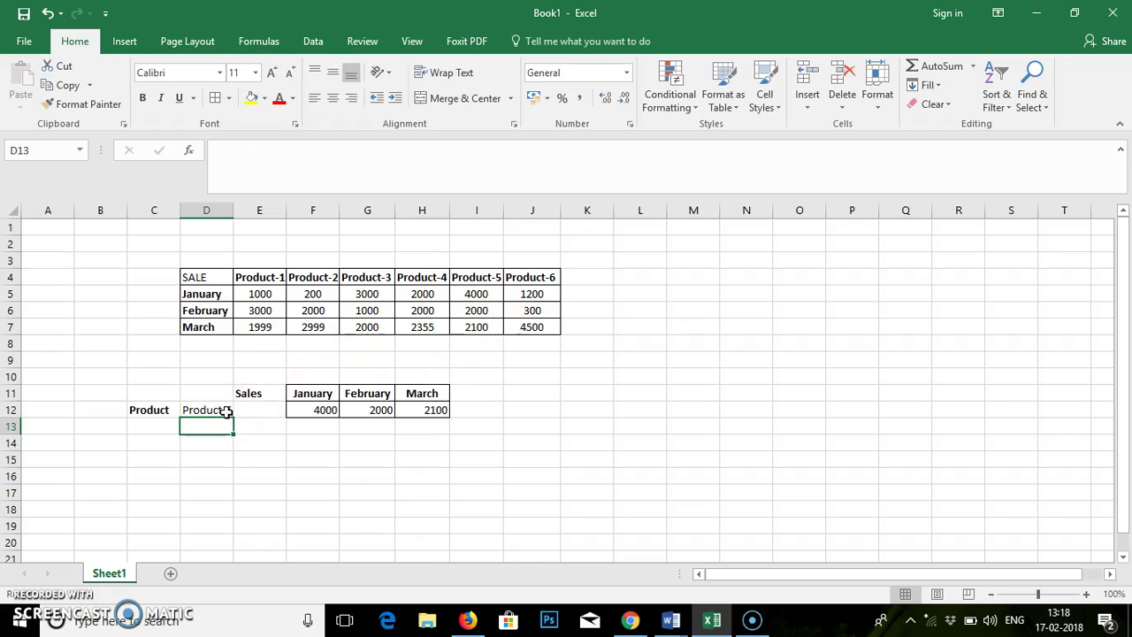